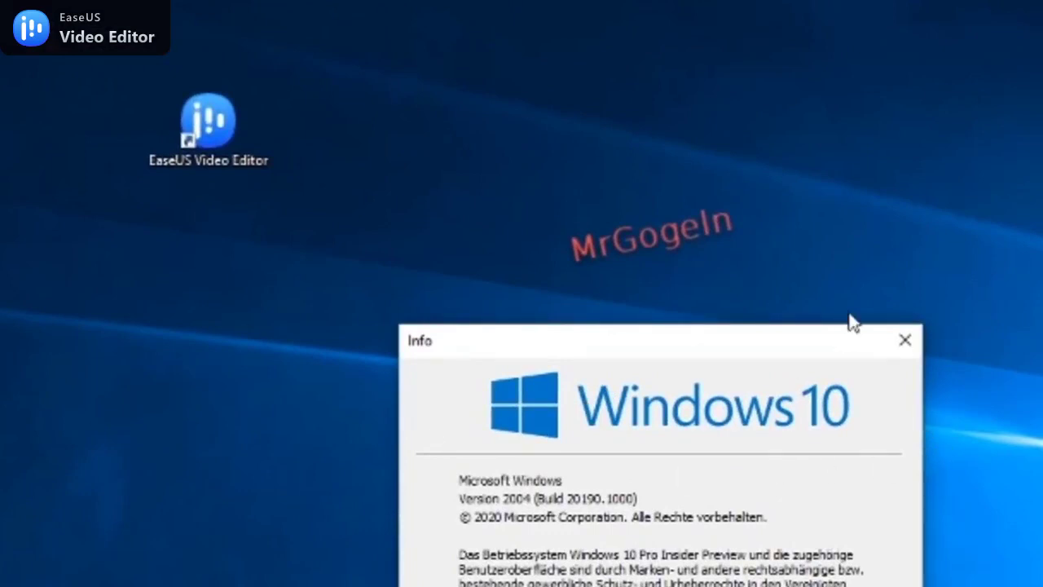
- Close the Windows version info, locate the Windows.old folder on drive C:, and close the open Disk Cleanup window
left_click(903, 340)
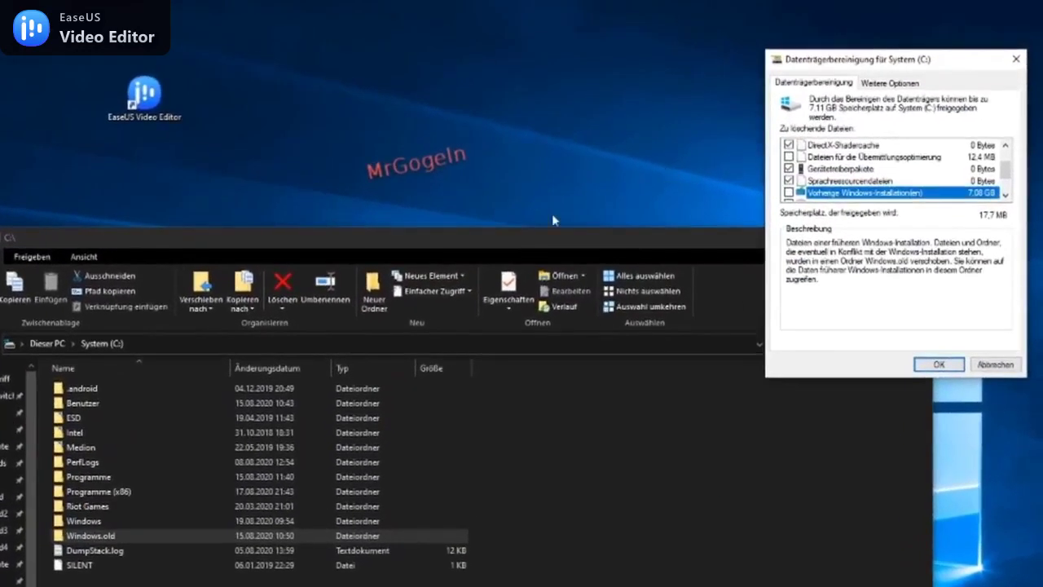
left_click(64, 536)
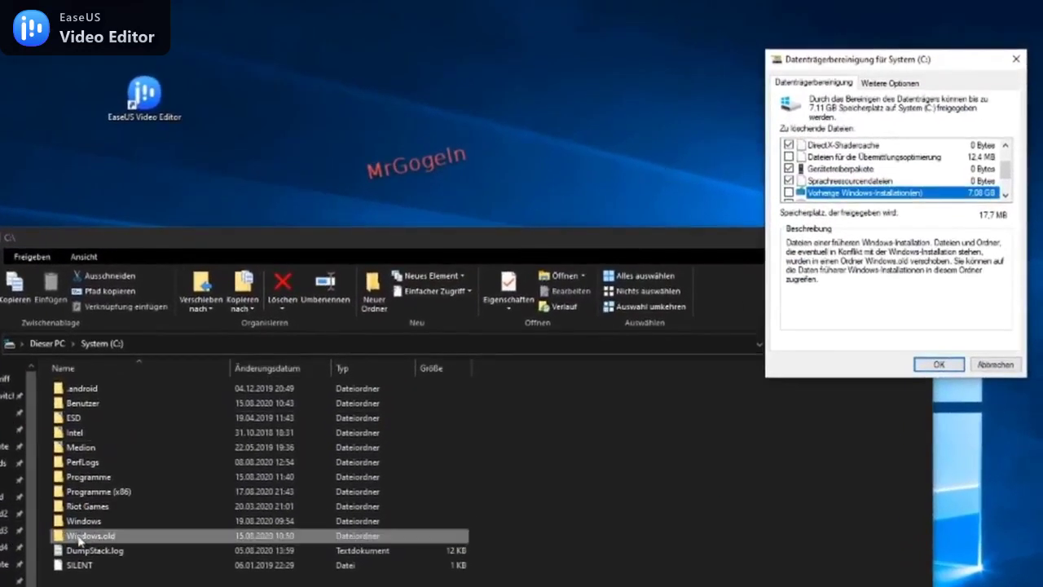
left_click(92, 541)
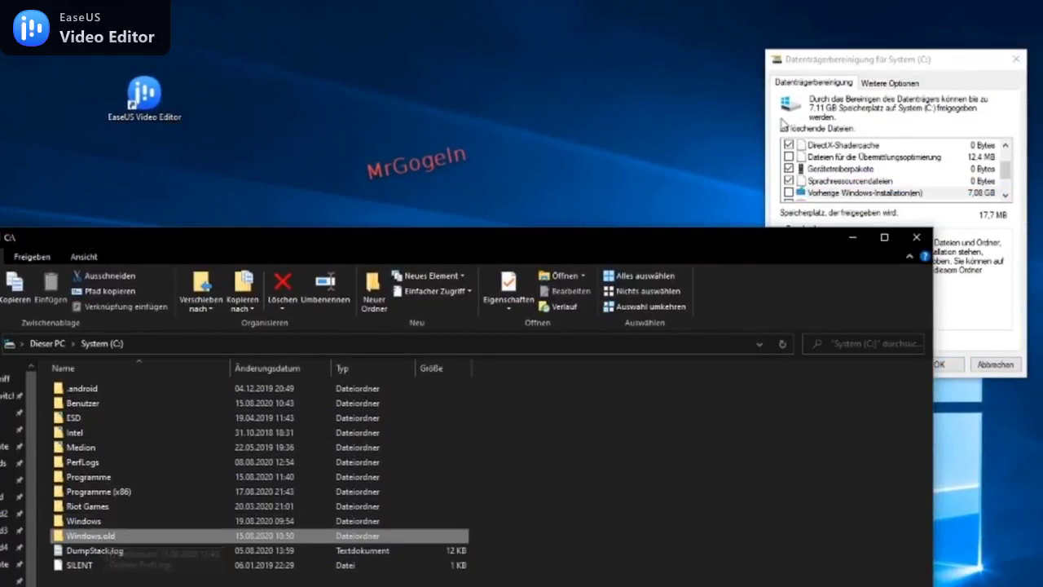
left_click(948, 62)
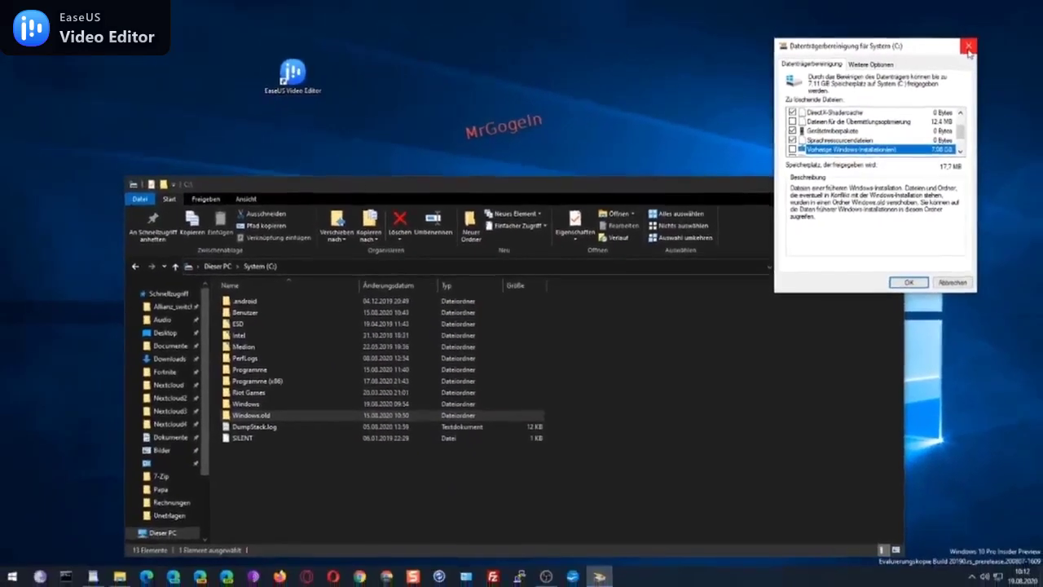
key("Escape")
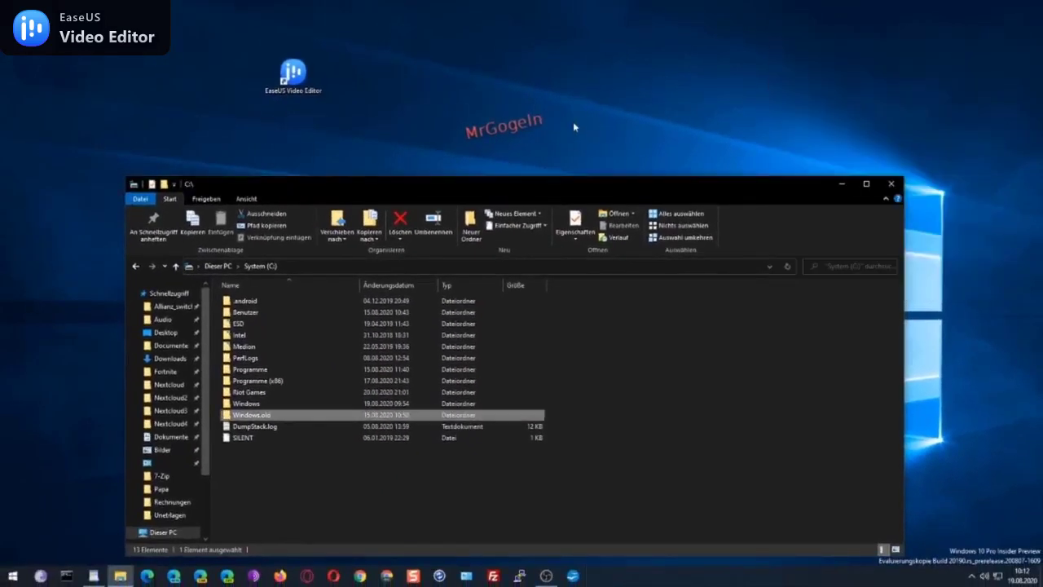
- Run Datenträgerbereinigung as administrator and start its scan of drive System (C:)
key("super")
type("clea")
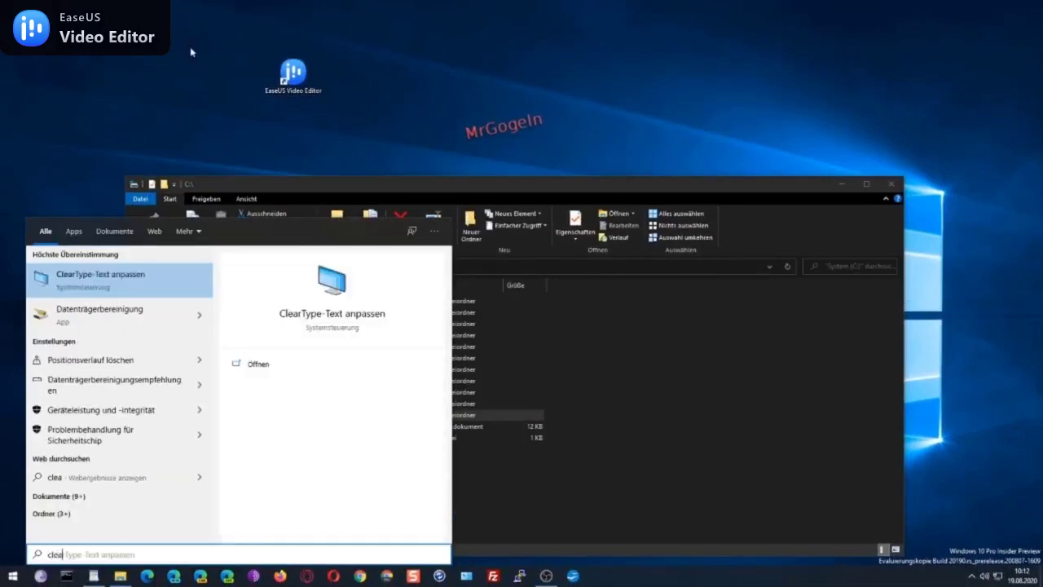
type("r")
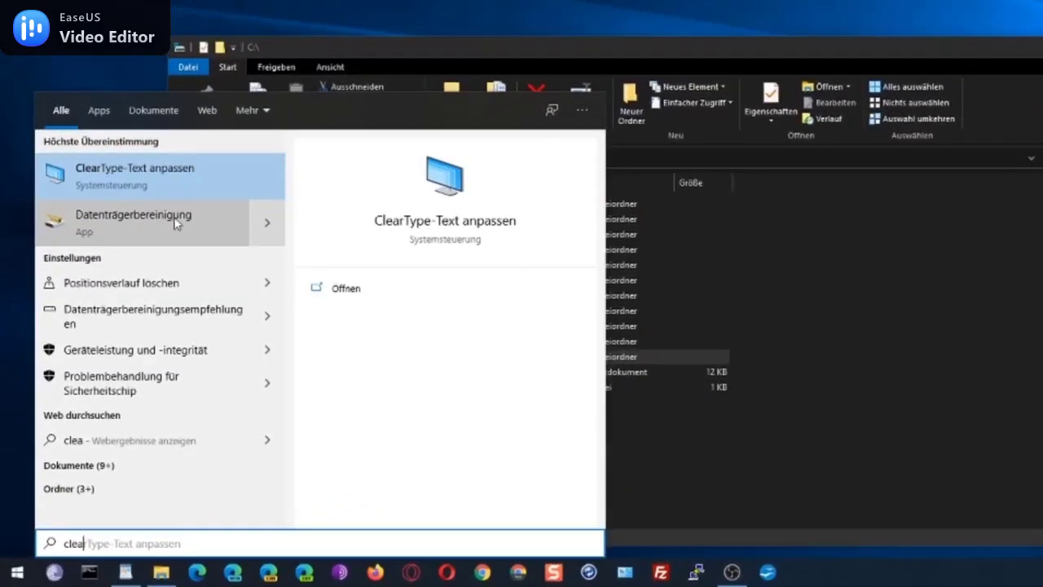
right_click(176, 224)
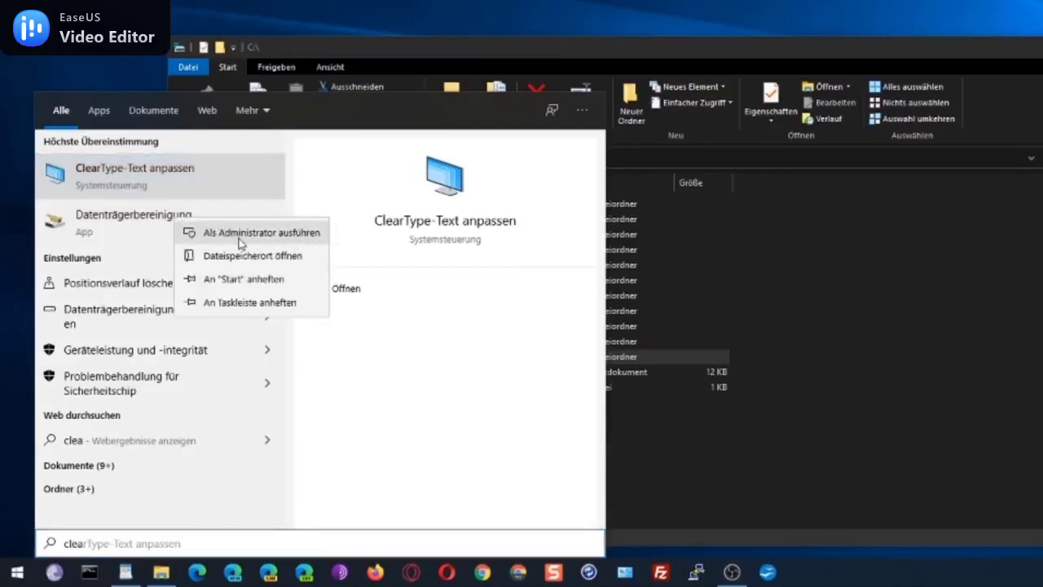
left_click(288, 233)
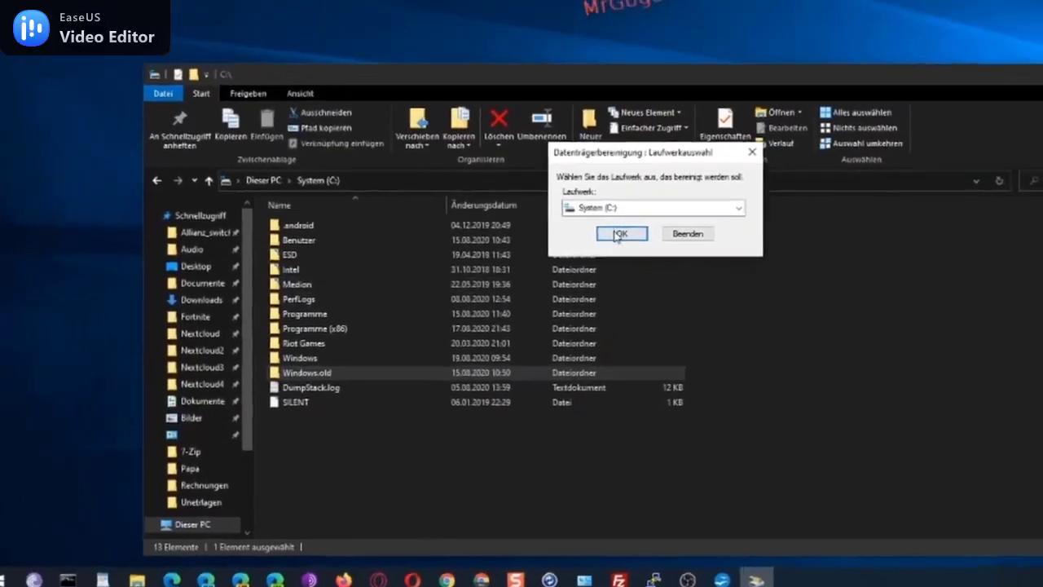
left_click(618, 234)
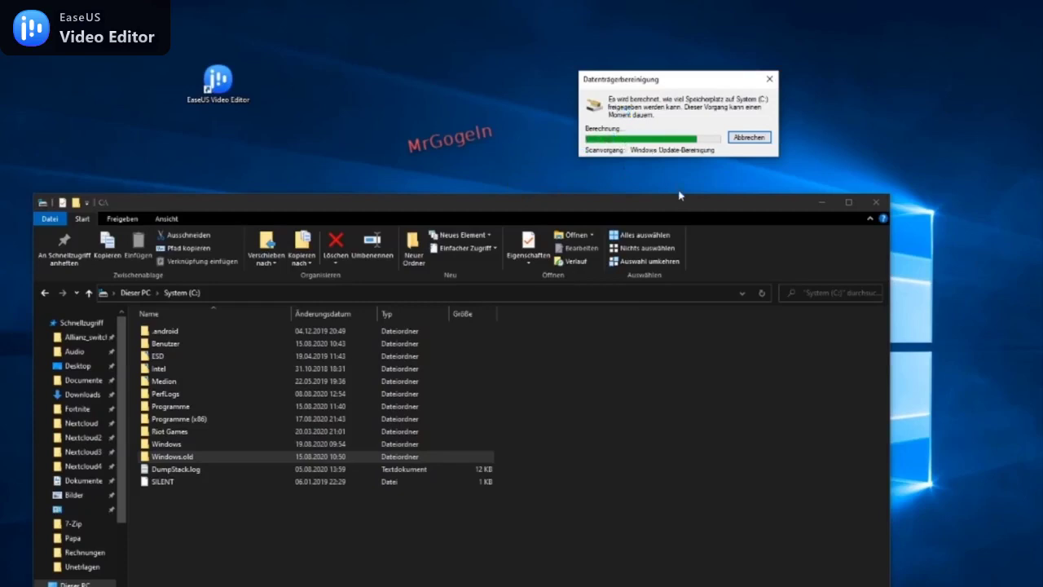
- Mark Vorherige Windows-Installation(en) for deletion, and close the cleanup without running it along with the folder window
left_click_drag(99, 52, 728, 71)
scroll(669, 175, "down", 3)
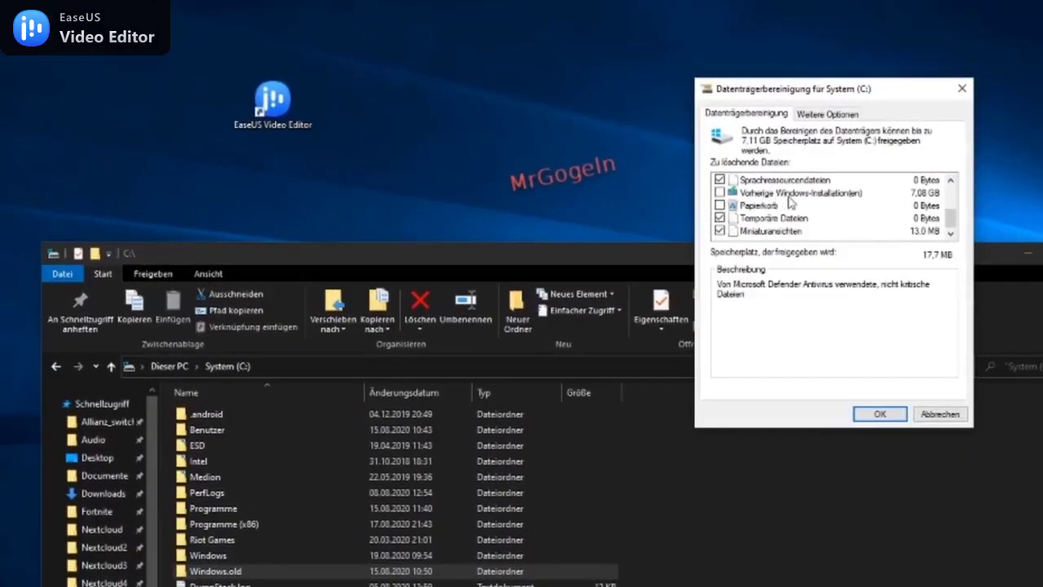
left_click(620, 156)
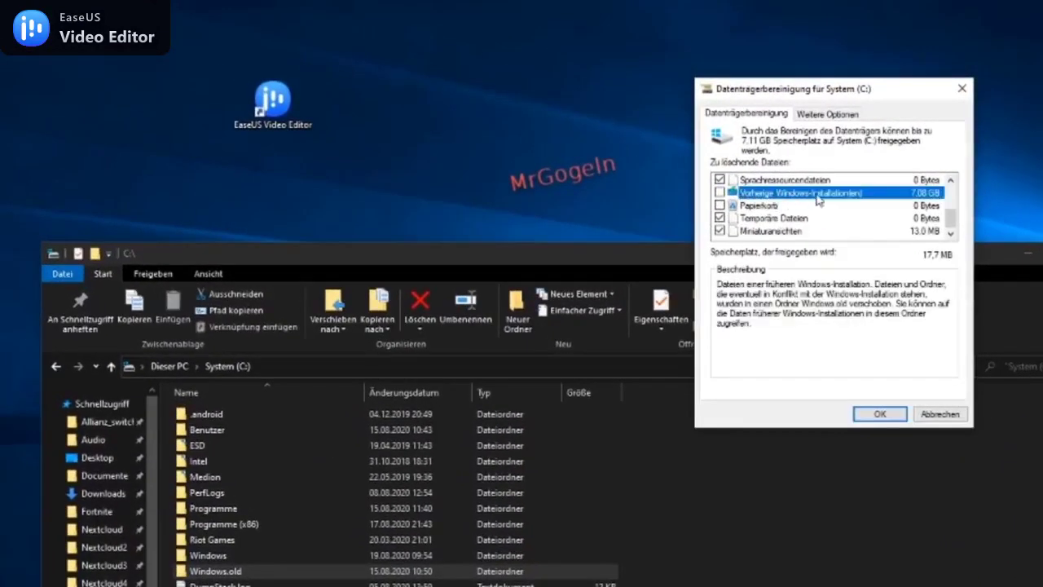
left_click(720, 192)
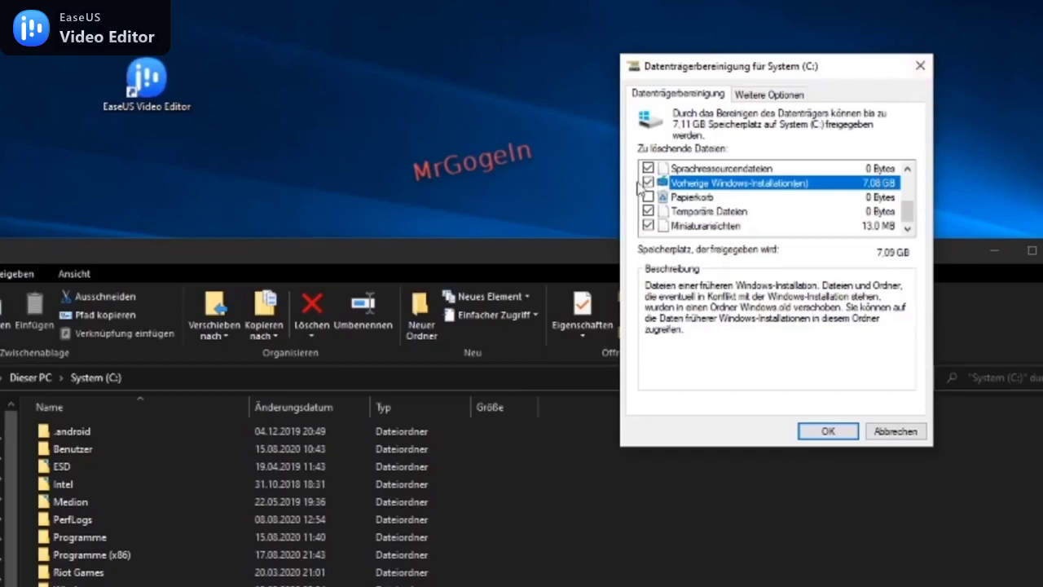
left_click(918, 70)
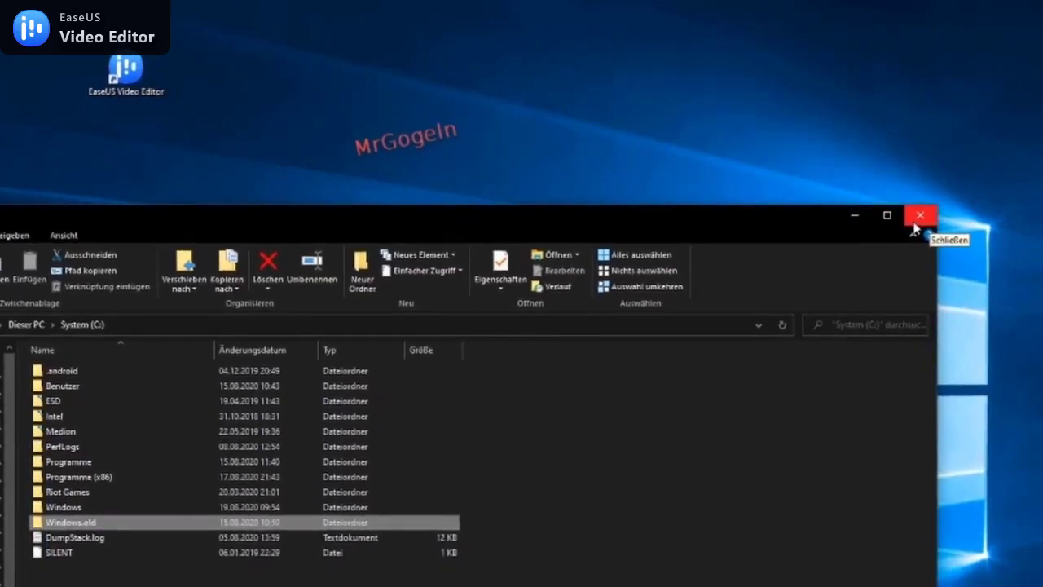
left_click(913, 222)
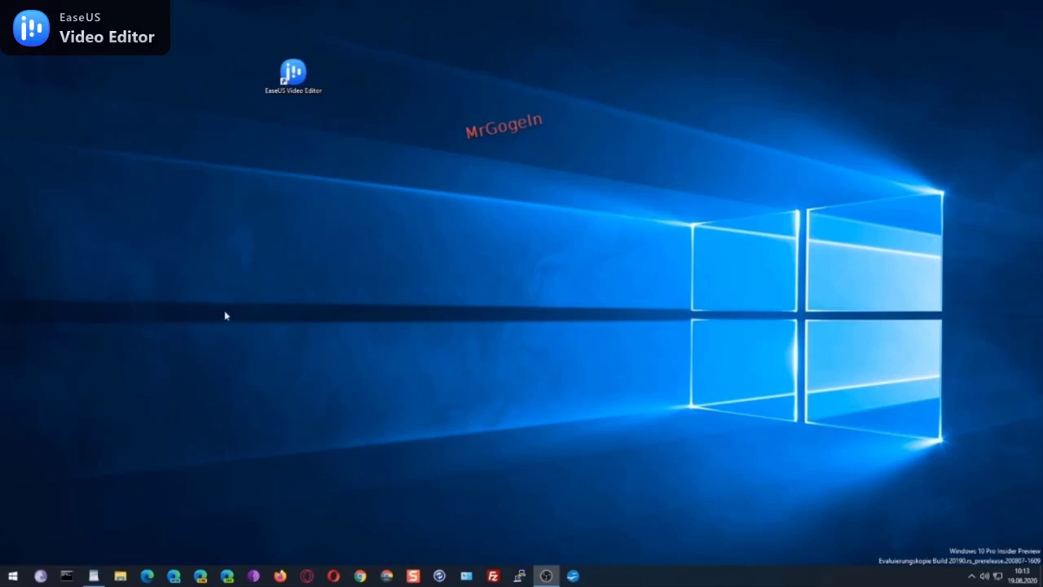
- Open the Wiederherstellung page under Update und Sicherheit in the Windows settings
left_click(12, 576)
left_click(13, 528)
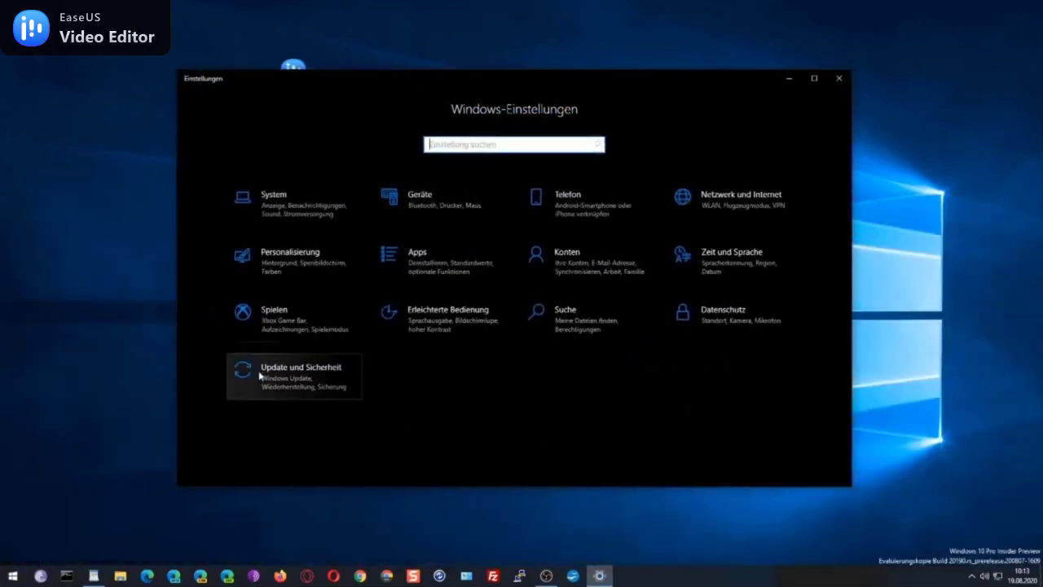
left_click(282, 399)
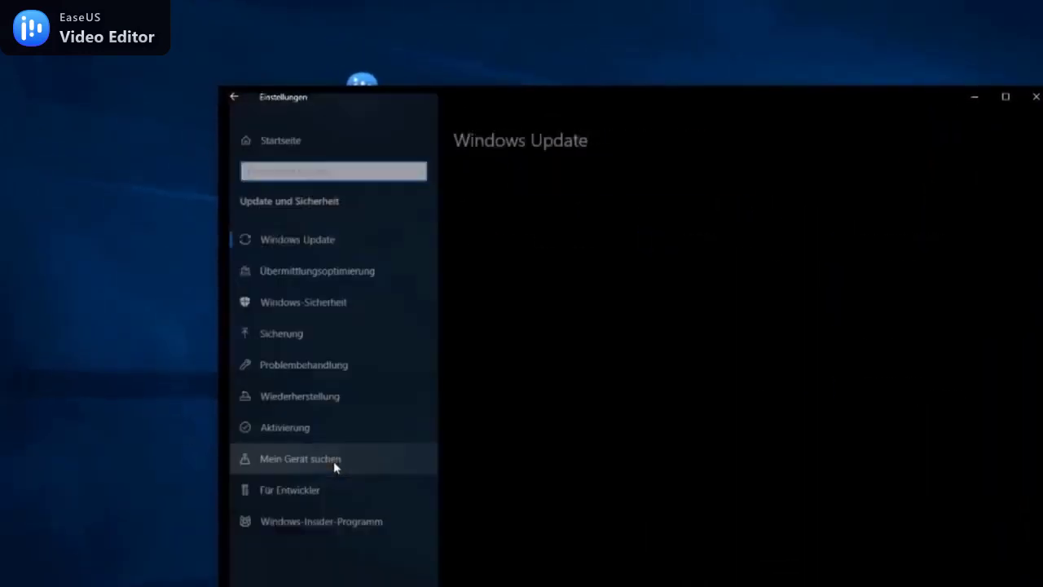
left_click(302, 398)
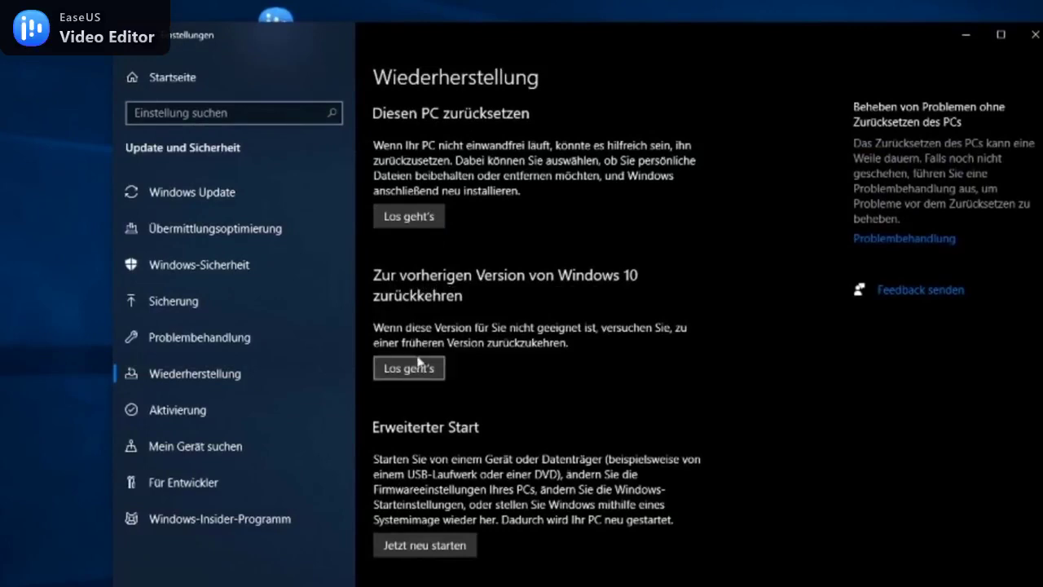
left_click_drag(575, 37, 628, 95)
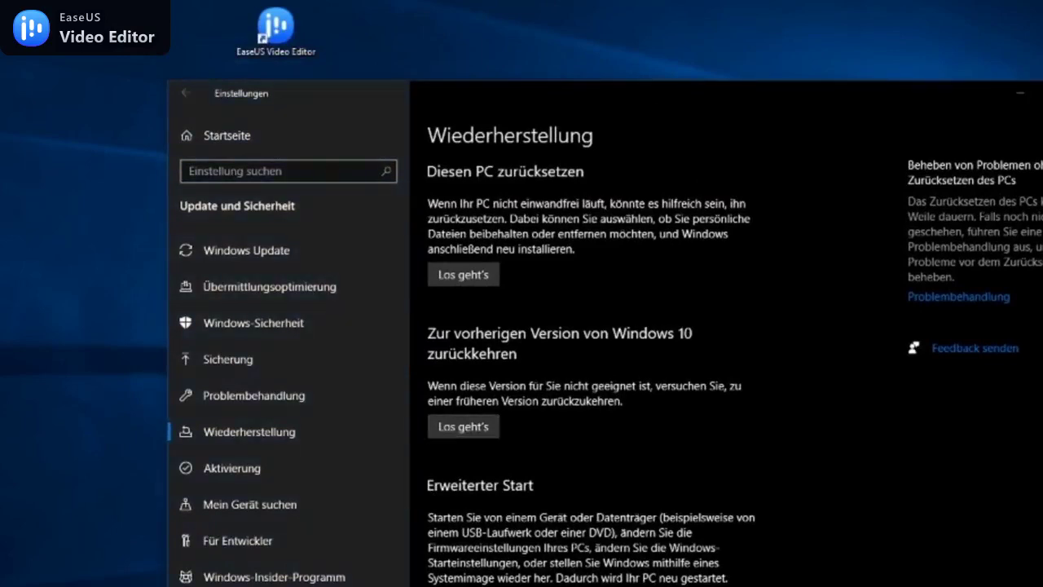
- Check drive System (C:) for the Windows.old folder in File Explorer and close the folder window
key("super+e")
scroll(106, 489, "down", 2)
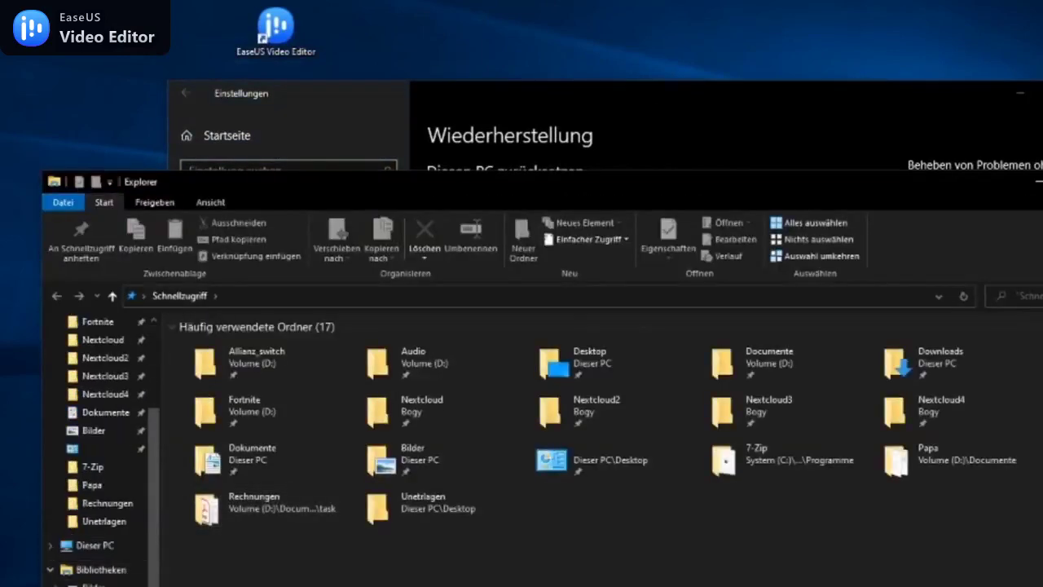
left_click(93, 544)
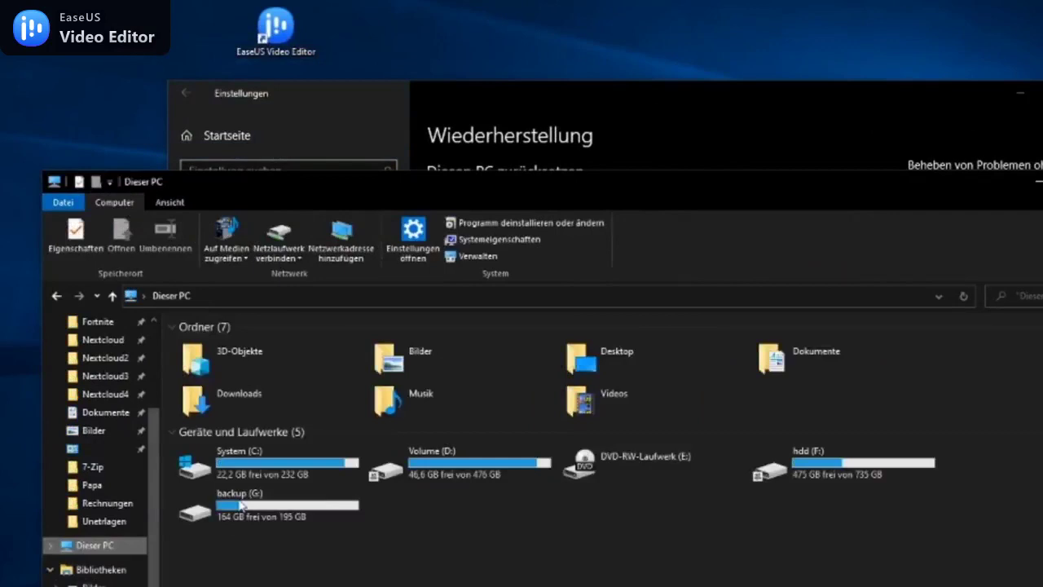
double_click(281, 460)
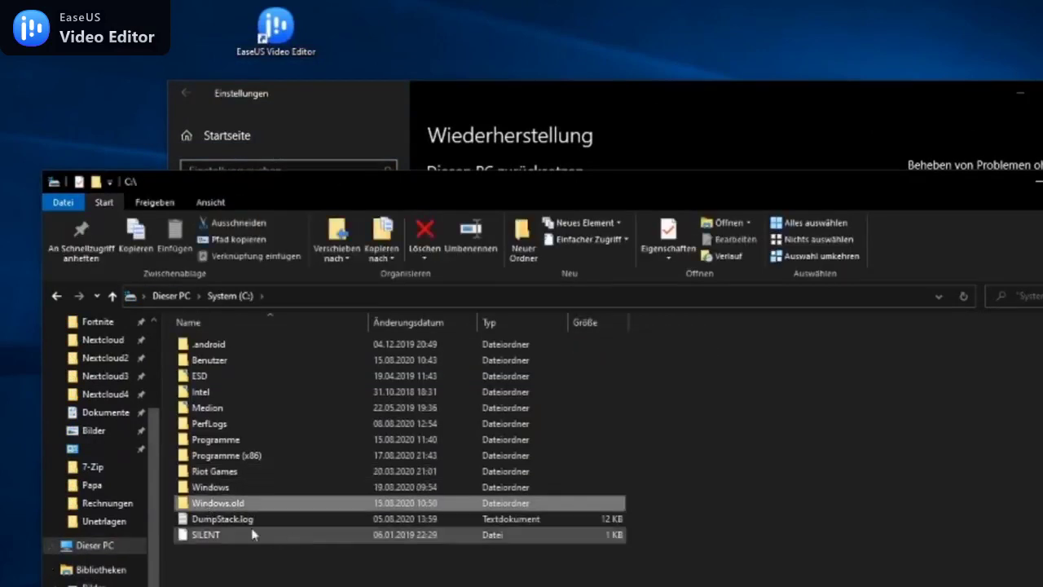
left_click(1036, 184)
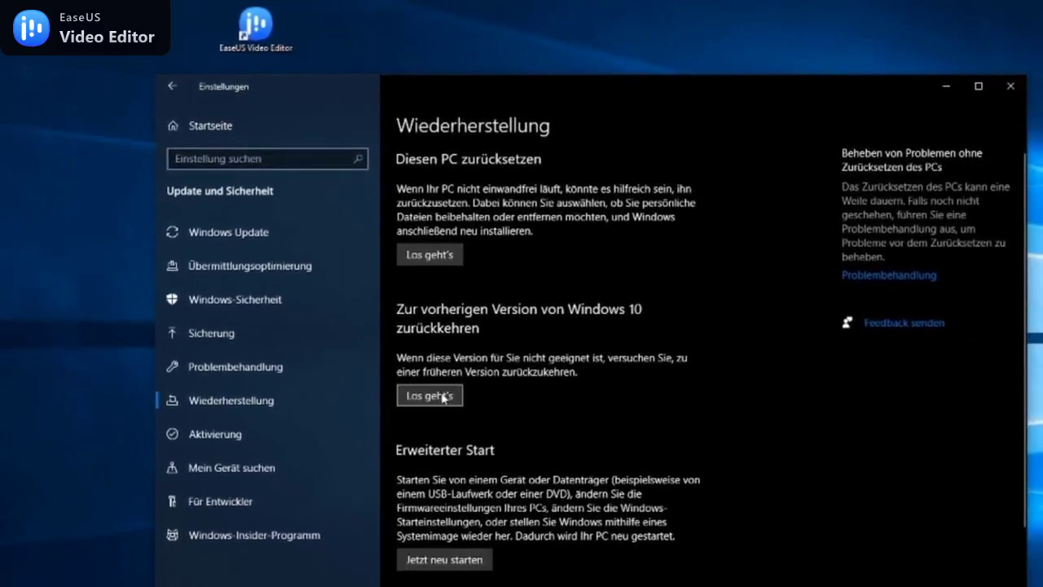
- Walk through returning to the previous Windows 10 version with reason Anderer Grund, declining the update search, and cancel at the information page
left_click(460, 398)
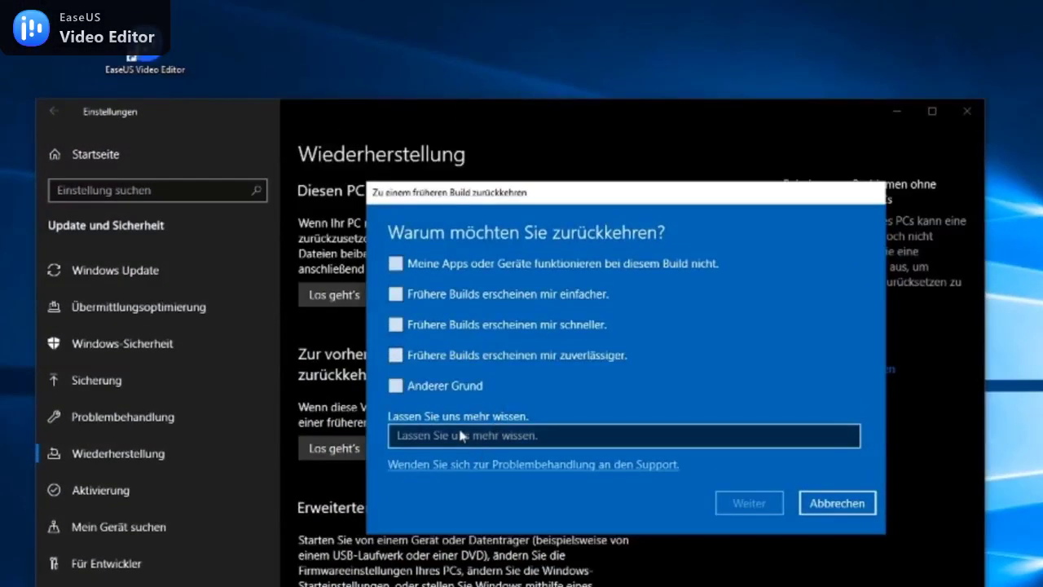
left_click(424, 387)
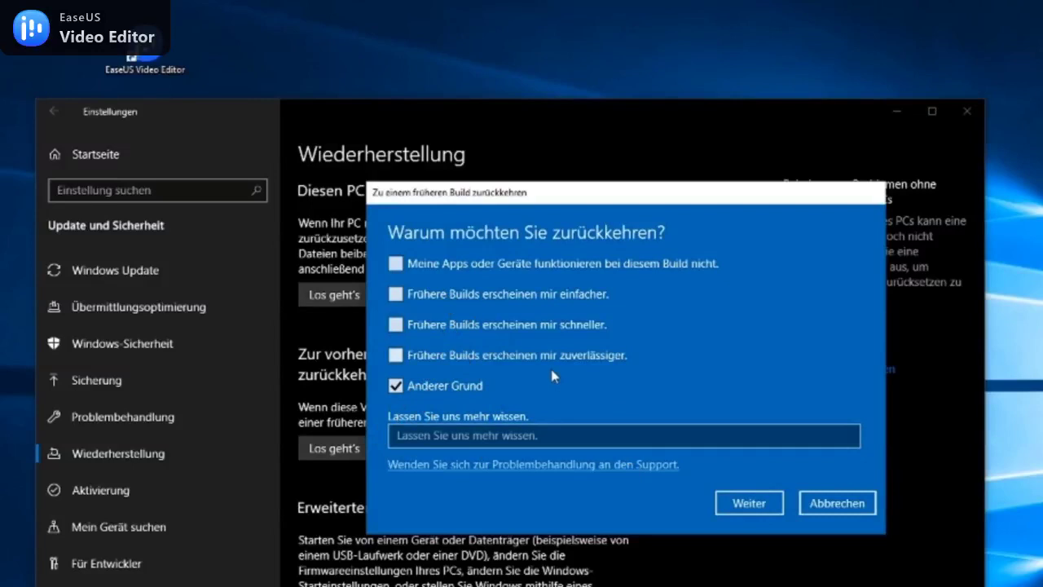
left_click(744, 512)
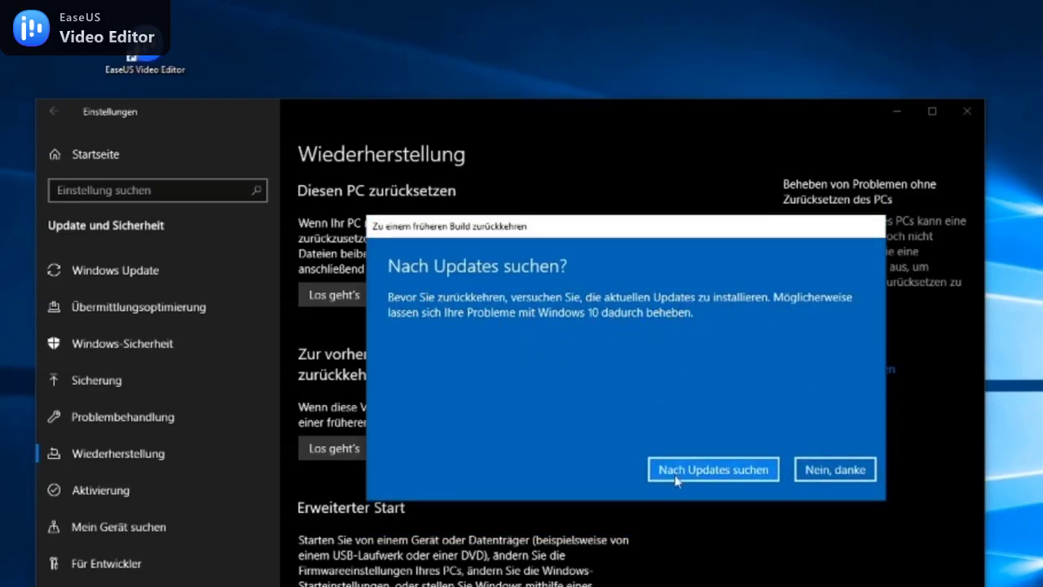
left_click(844, 476)
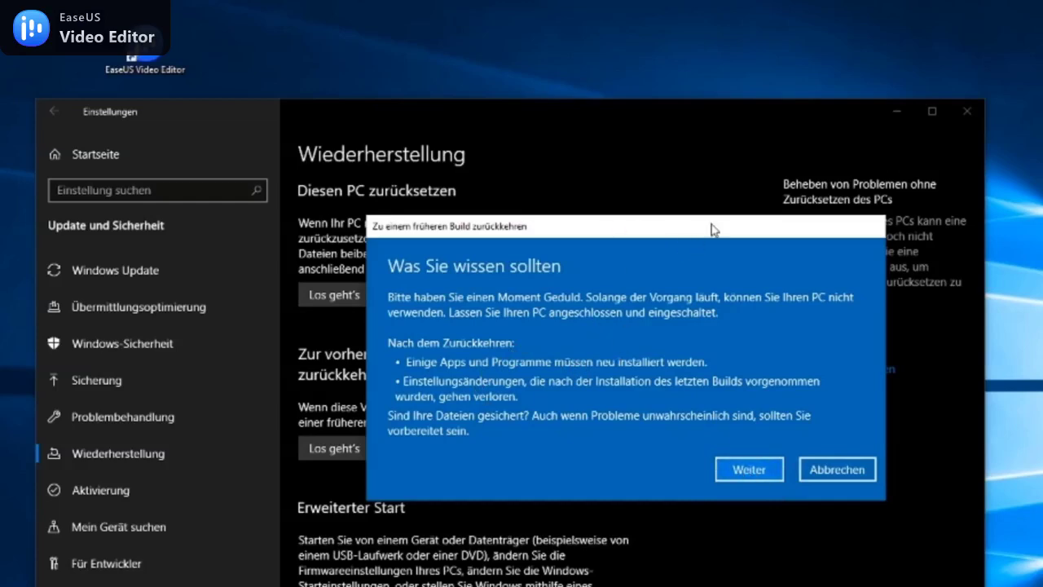
left_click_drag(714, 230, 676, 47)
left_click(801, 292)
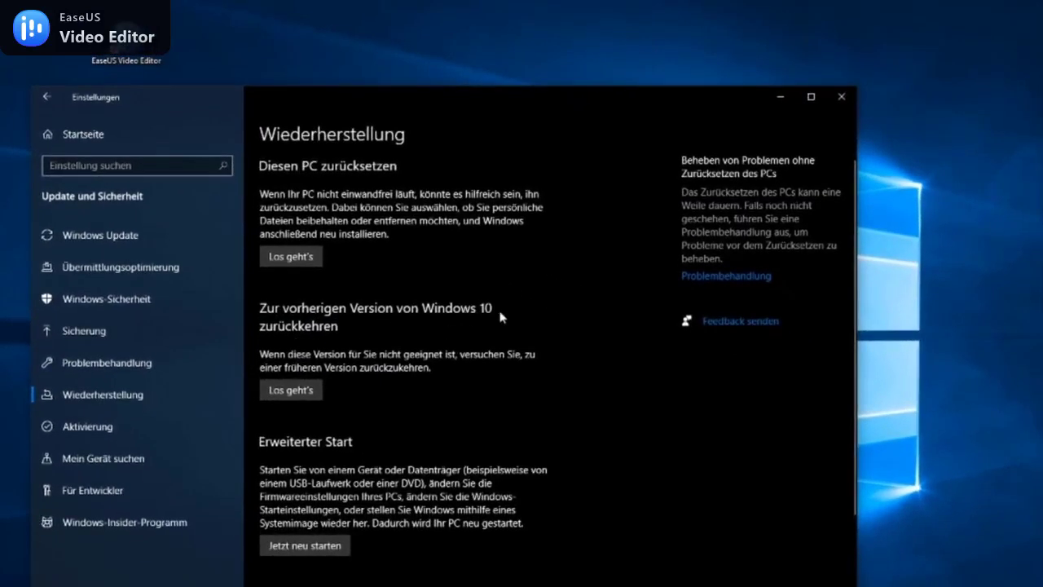
- Look at the Windows.old folder on drive C: once more and close both File Explorer and the settings
left_click_drag(693, 96, 710, 31)
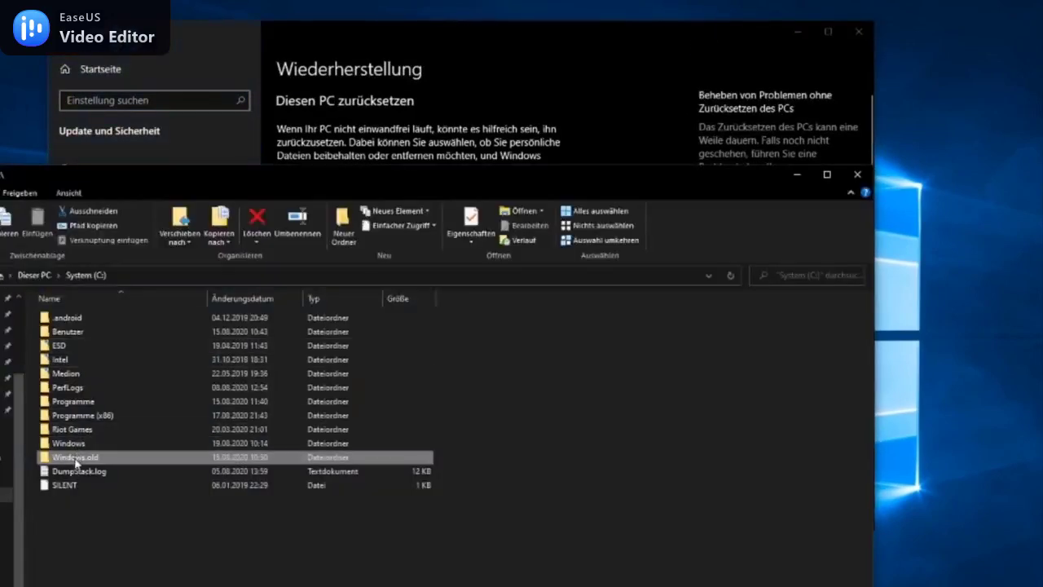
left_click(75, 457)
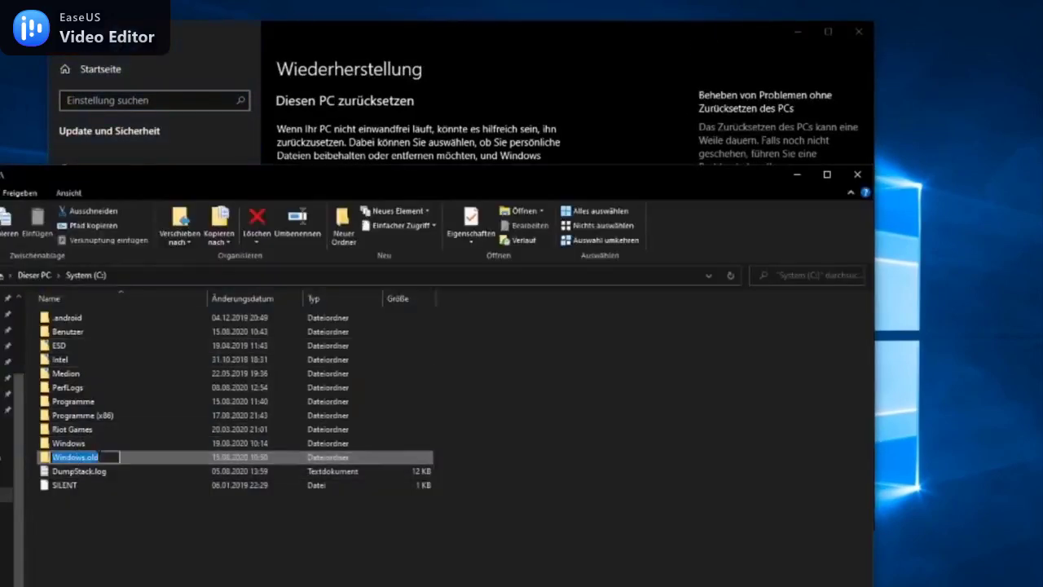
left_click(857, 176)
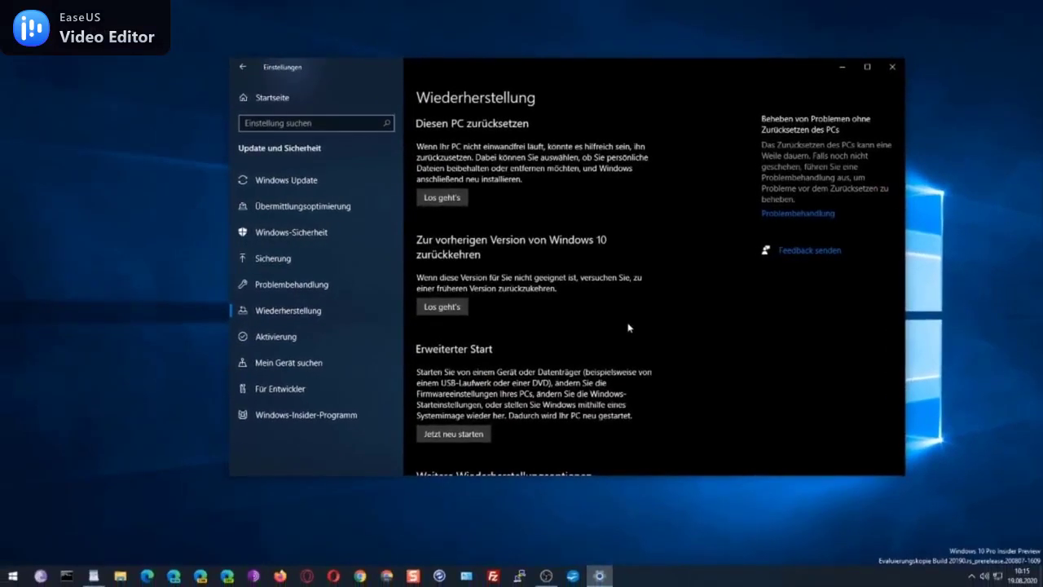
left_click_drag(677, 80, 671, 119)
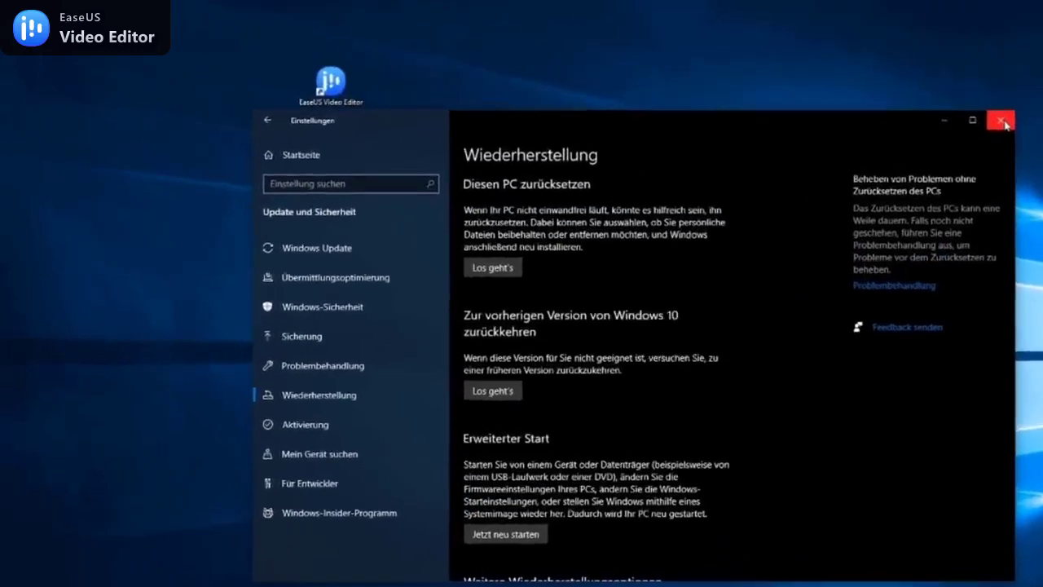
left_click(887, 106)
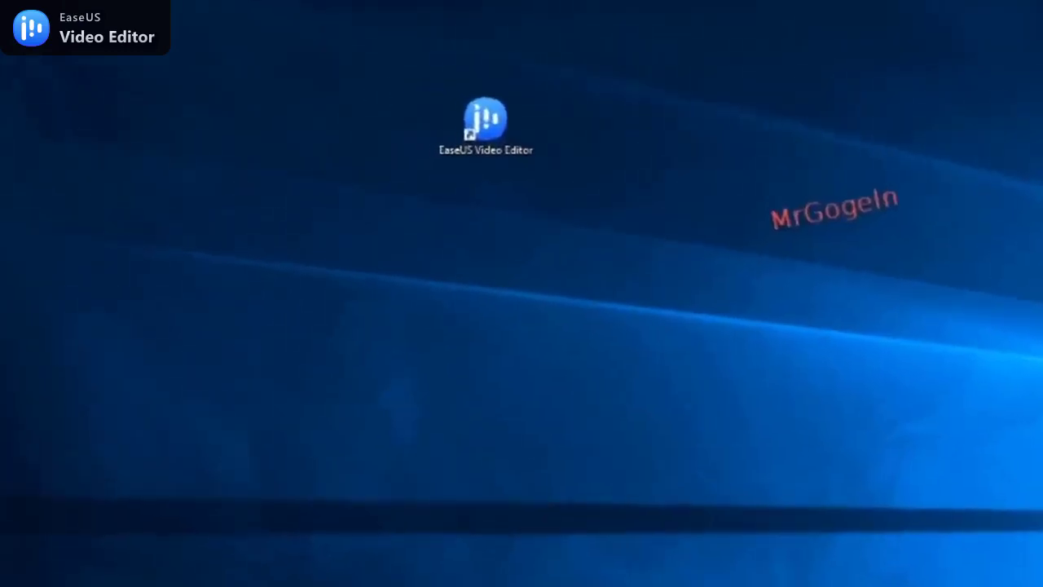